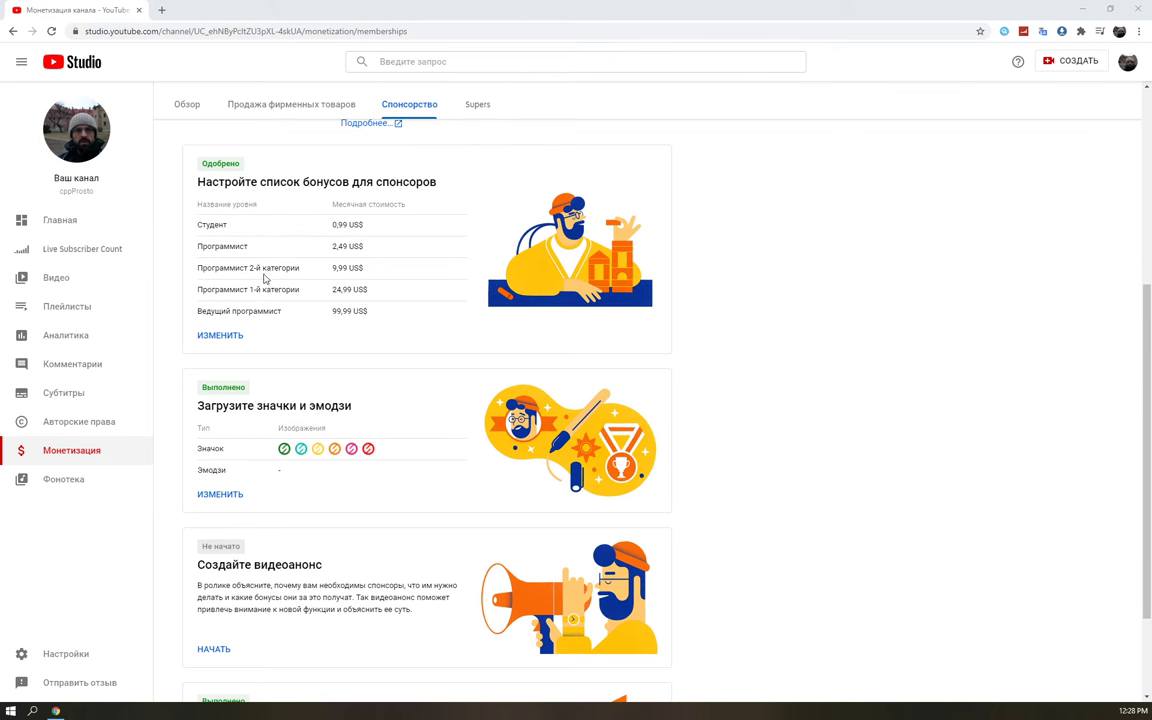
Step: Open the sponsor bonus list for editing and review the monthly cost and bonuses of the Студент and Программист levels
{"action": "left_click", "coordinate": [216, 335]}
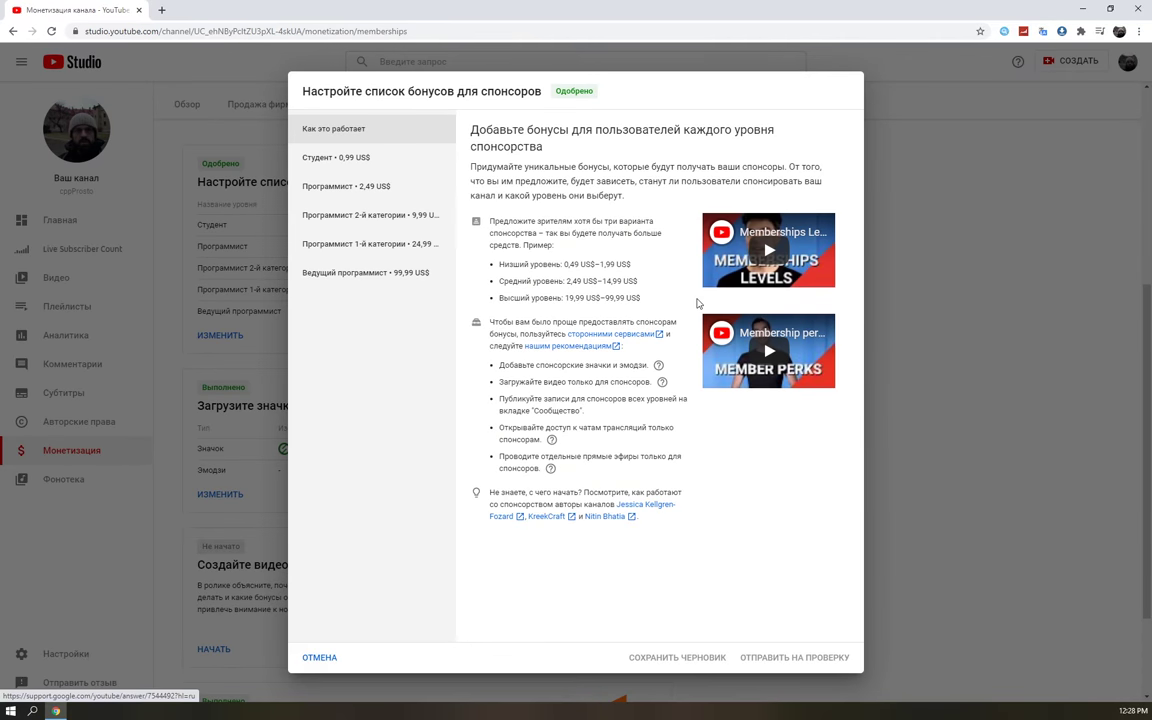
{"action": "left_click", "coordinate": [330, 160]}
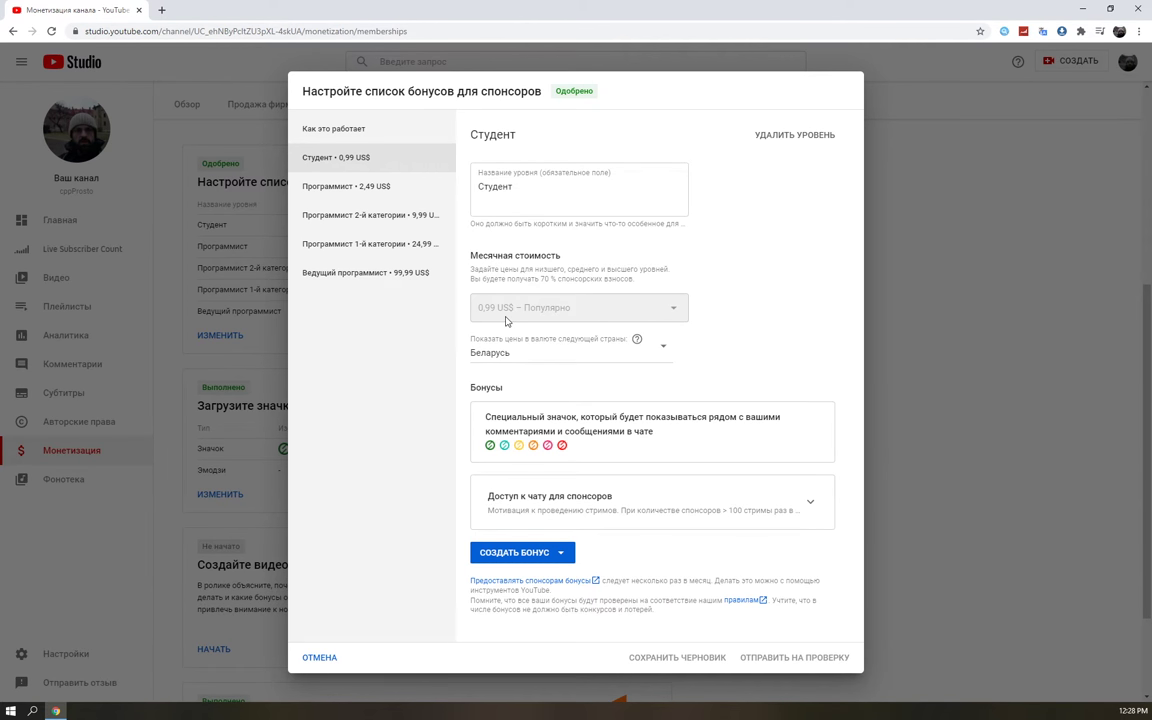
{"action": "left_click_drag", "start_coordinate": [540, 279], "coordinate": [578, 279]}
{"action": "left_click", "coordinate": [347, 189]}
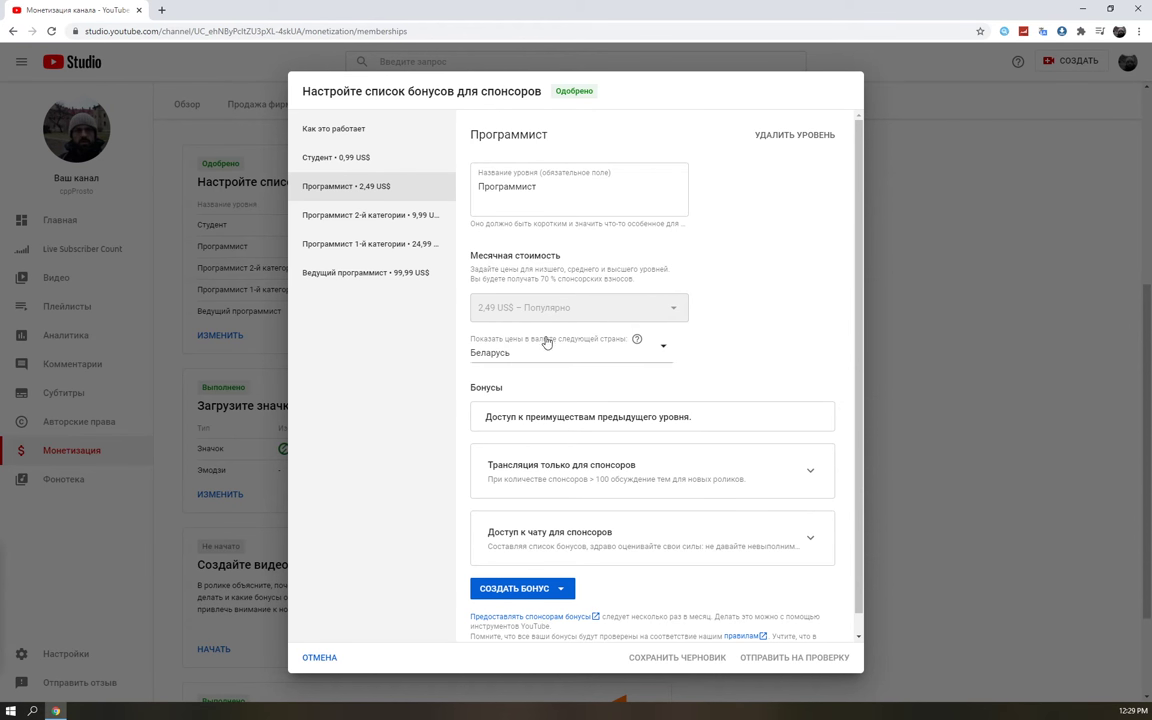
{"action": "scroll", "coordinate": [656, 461], "scroll_direction": "down", "scroll_amount": 1}
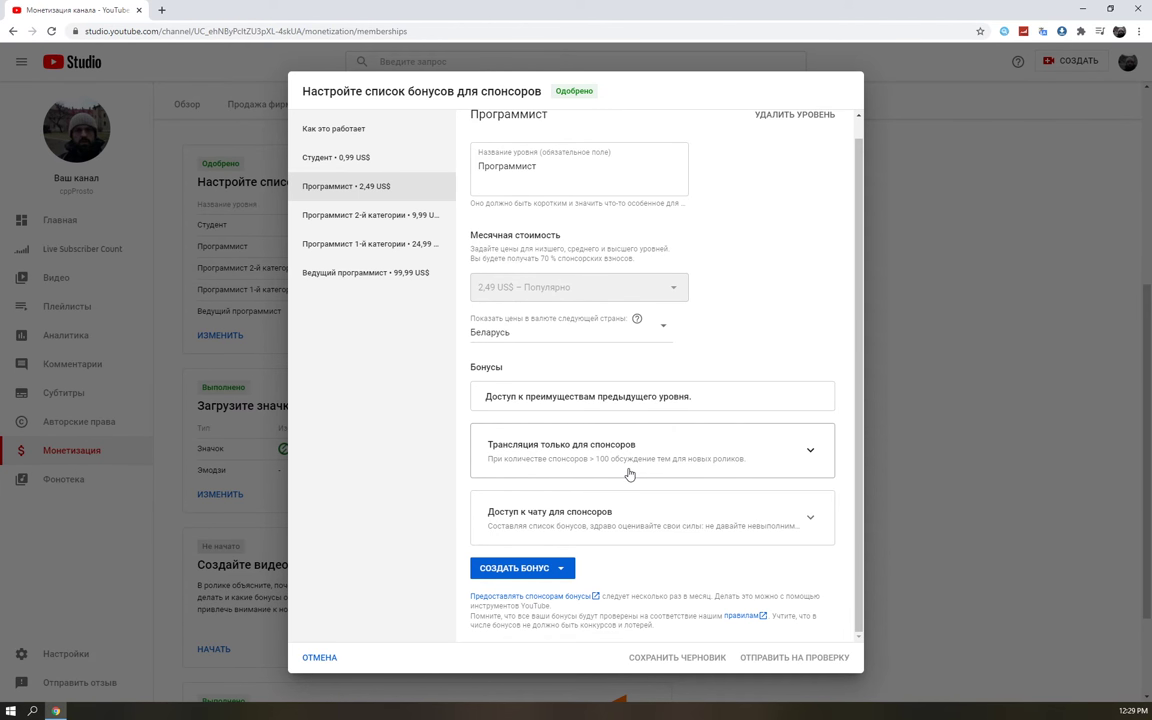
{"action": "left_click", "coordinate": [336, 166]}
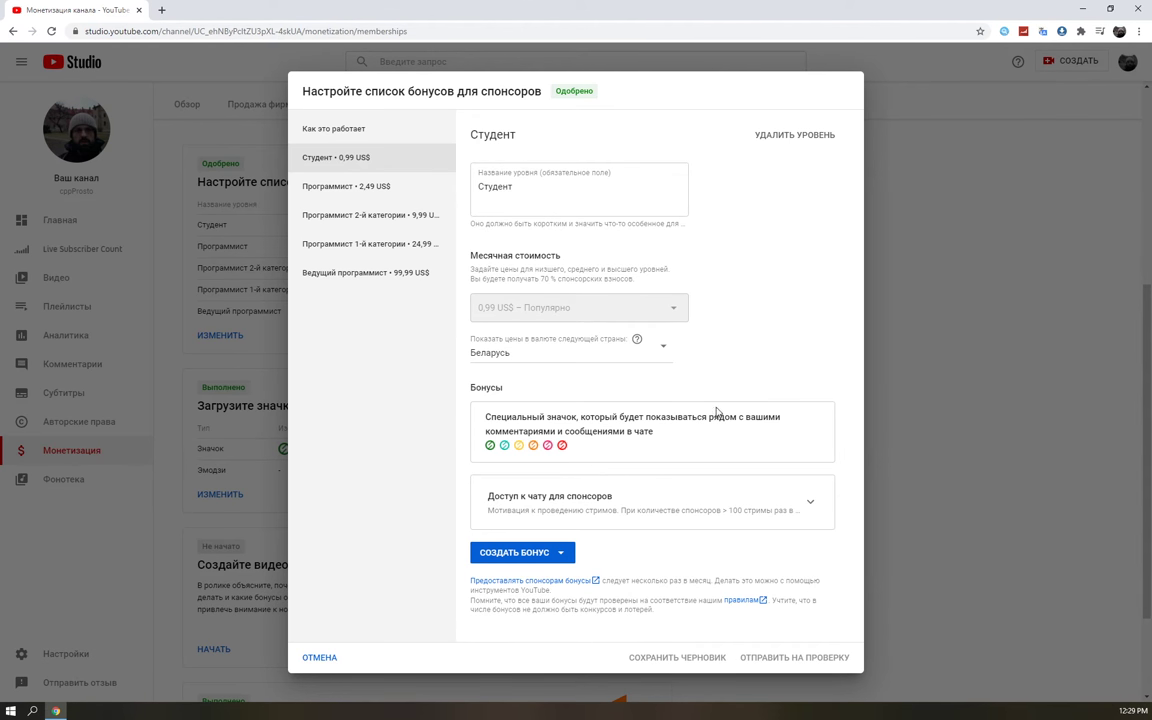
{"action": "left_click", "coordinate": [355, 186]}
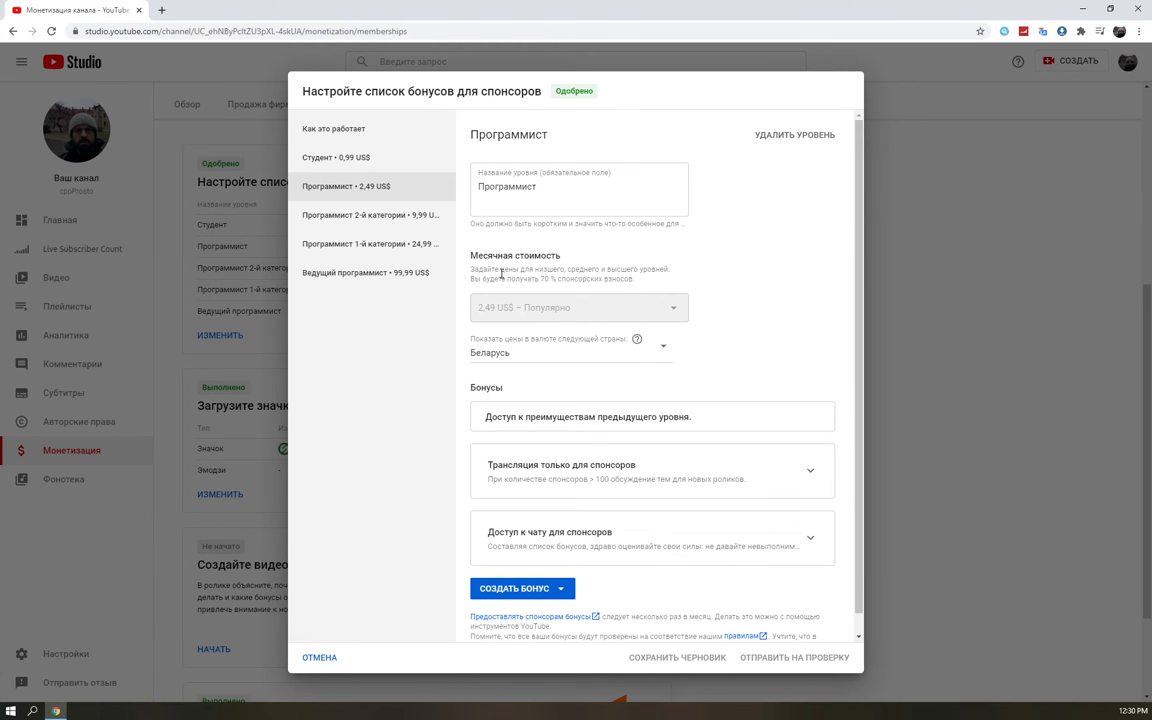
Step: Review the bonuses of the Программист 2-й категории and Программист 1-й категории levels
{"action": "left_click", "coordinate": [386, 222]}
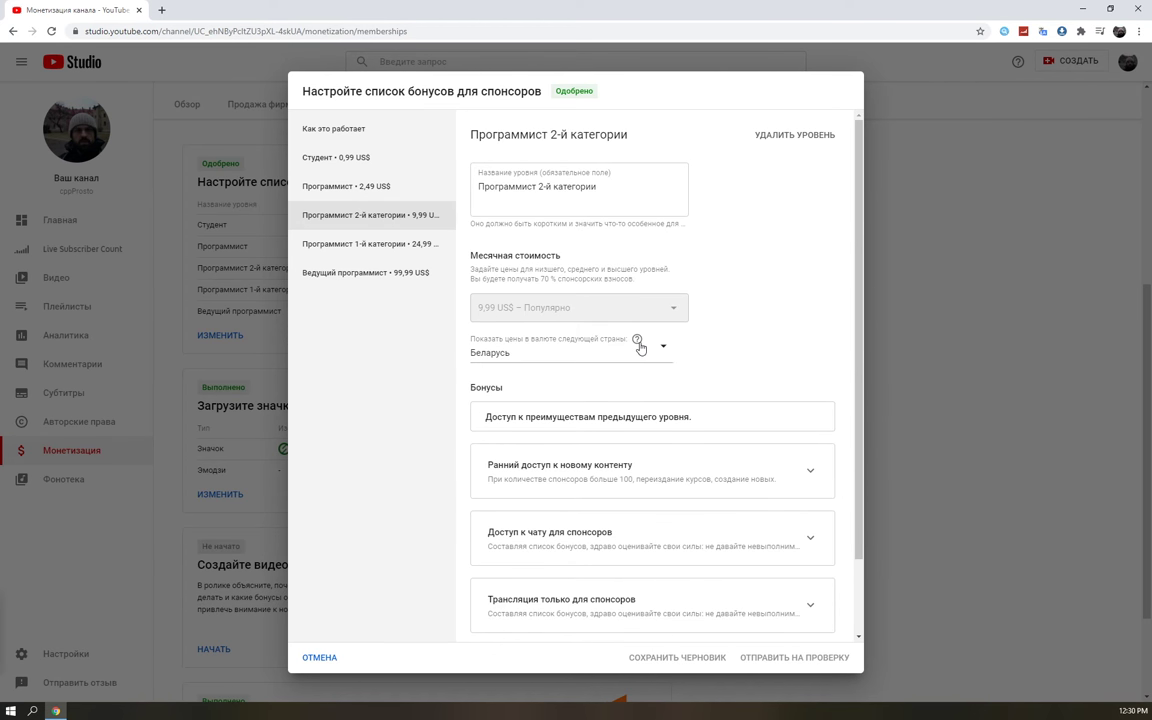
{"action": "scroll", "coordinate": [743, 316], "scroll_direction": "down", "scroll_amount": 1}
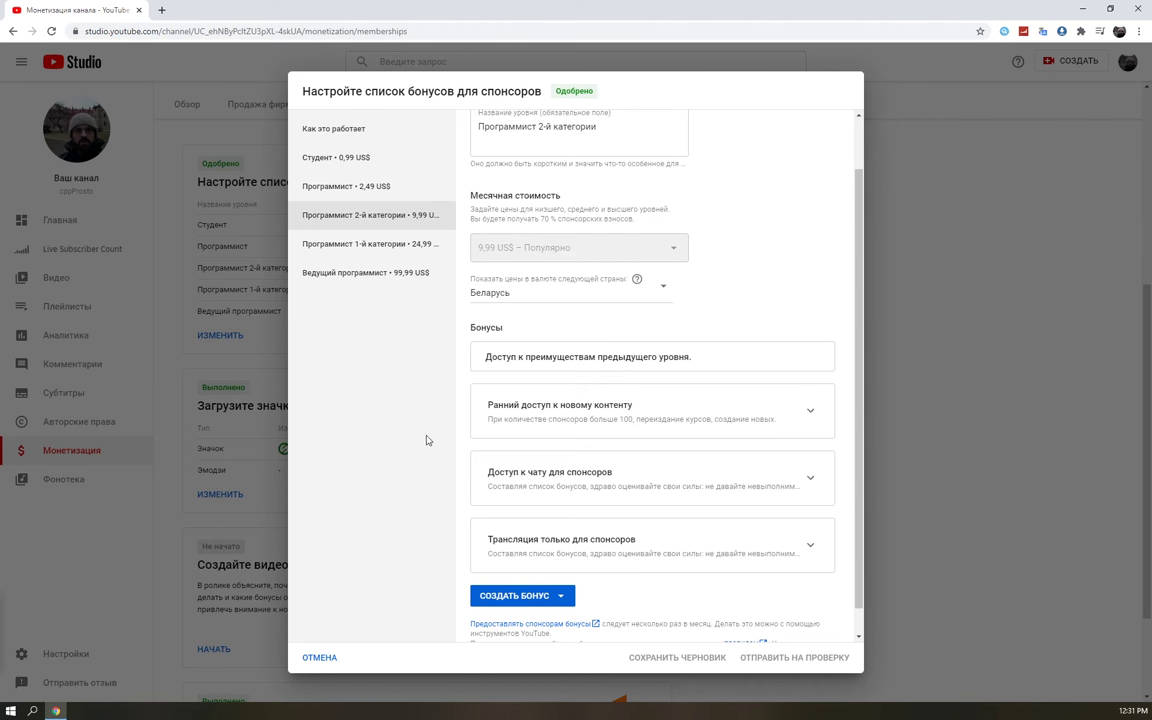
{"action": "left_click", "coordinate": [391, 248]}
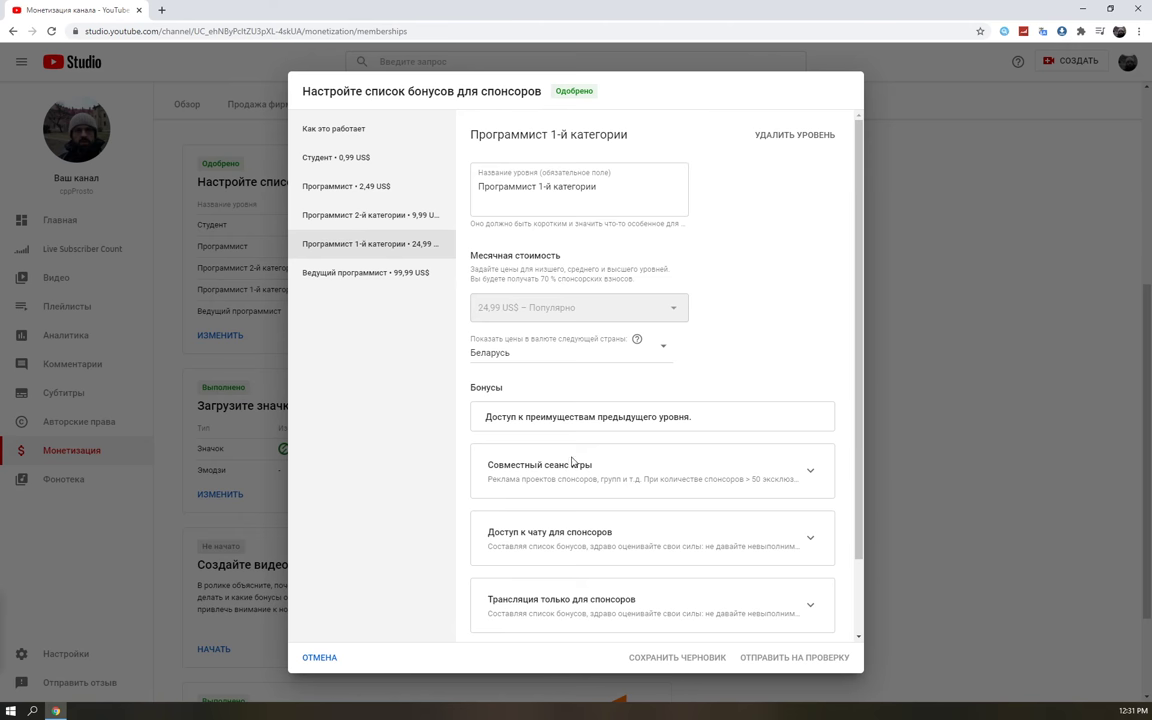
{"action": "scroll", "coordinate": [553, 437], "scroll_direction": "down", "scroll_amount": 1}
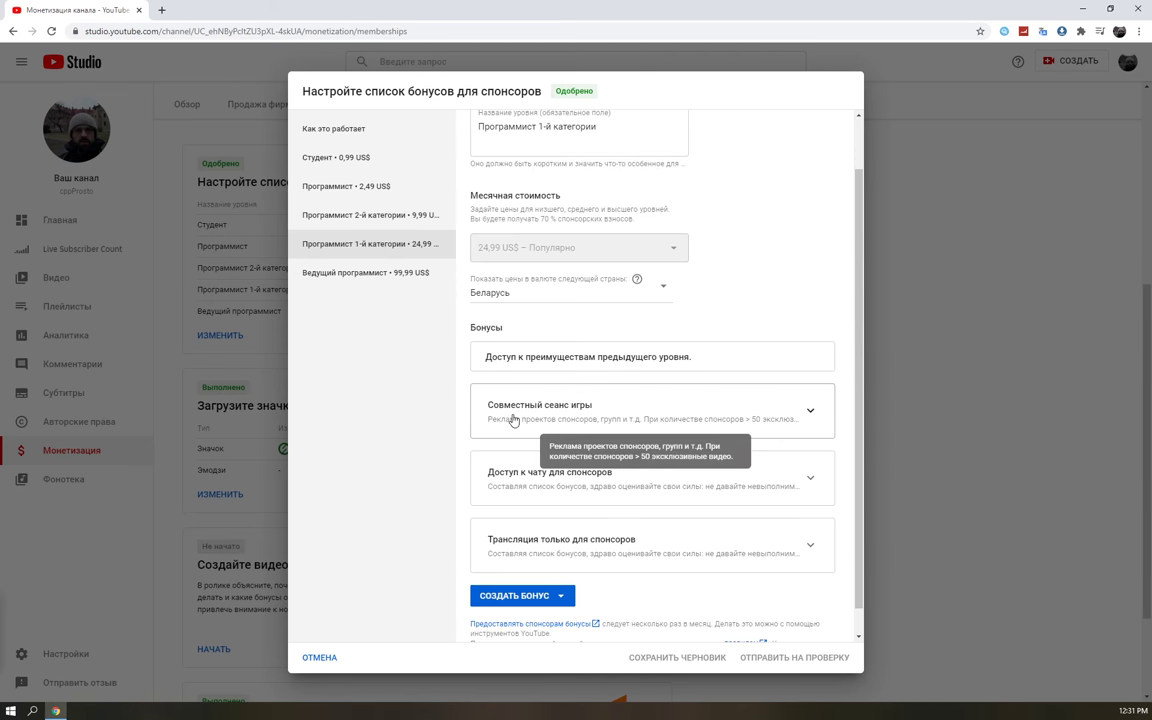
Step: Compare the full bonus list of the Ведущий программист level with that of Программист 1-й категории
{"action": "left_click", "coordinate": [372, 270]}
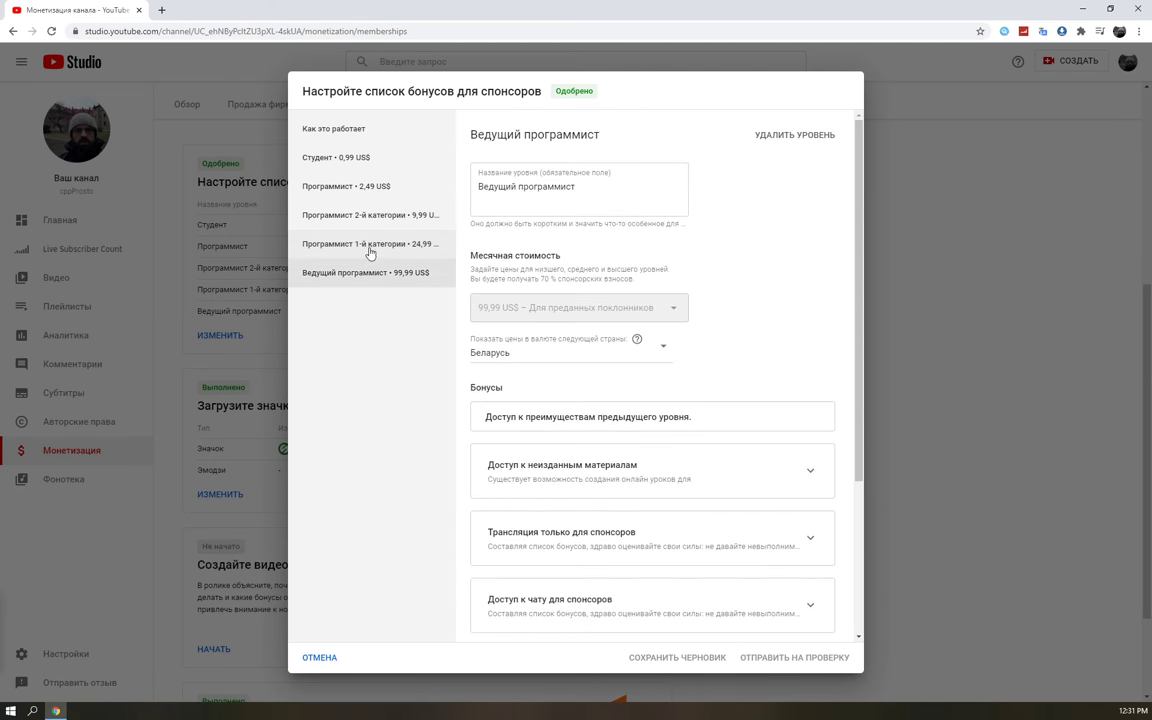
{"action": "left_click", "coordinate": [369, 250]}
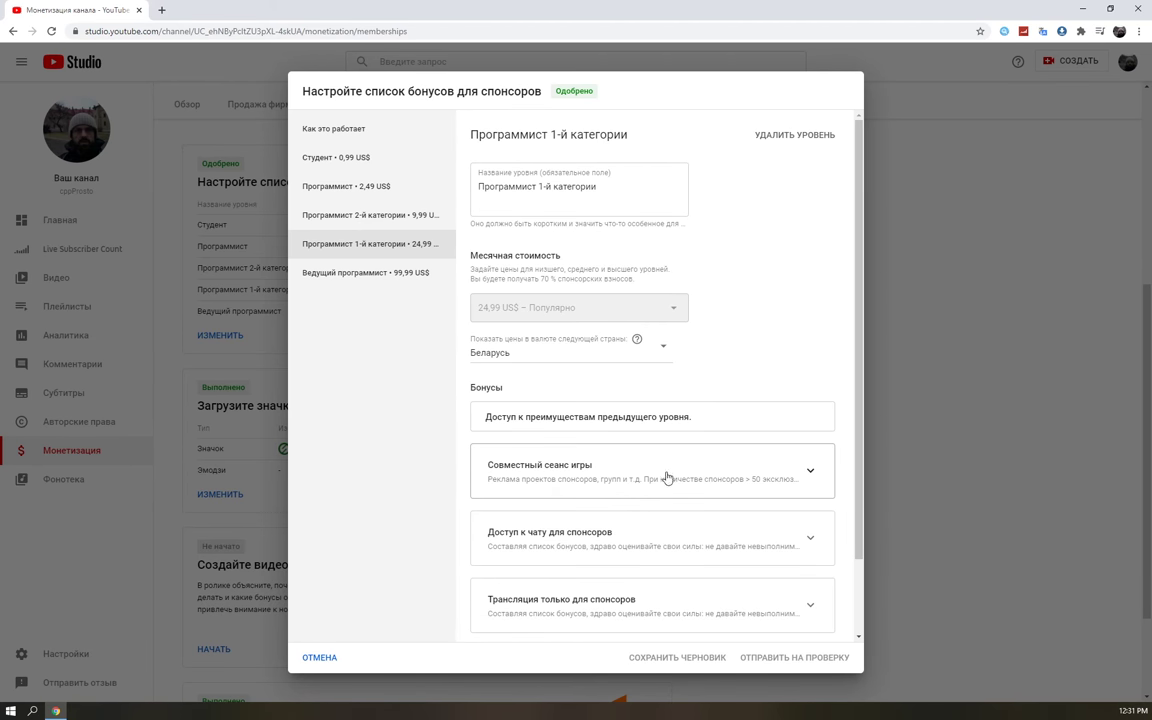
{"action": "scroll", "coordinate": [597, 480], "scroll_direction": "down", "scroll_amount": 2}
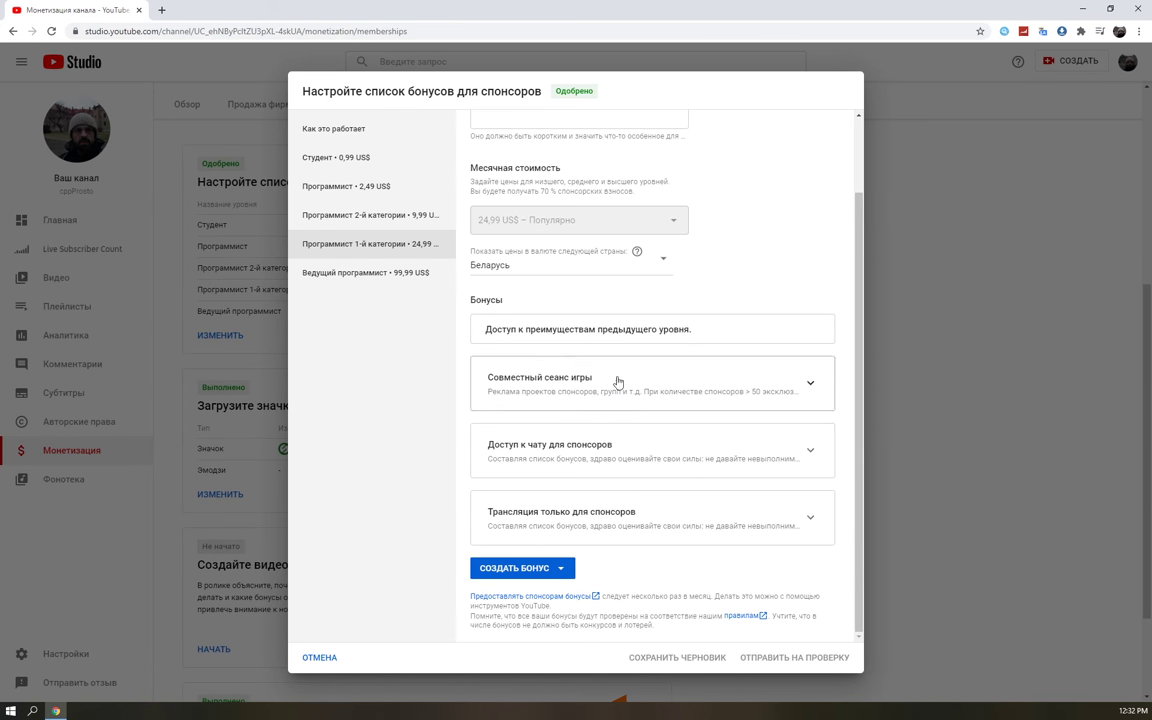
{"action": "left_click", "coordinate": [400, 274]}
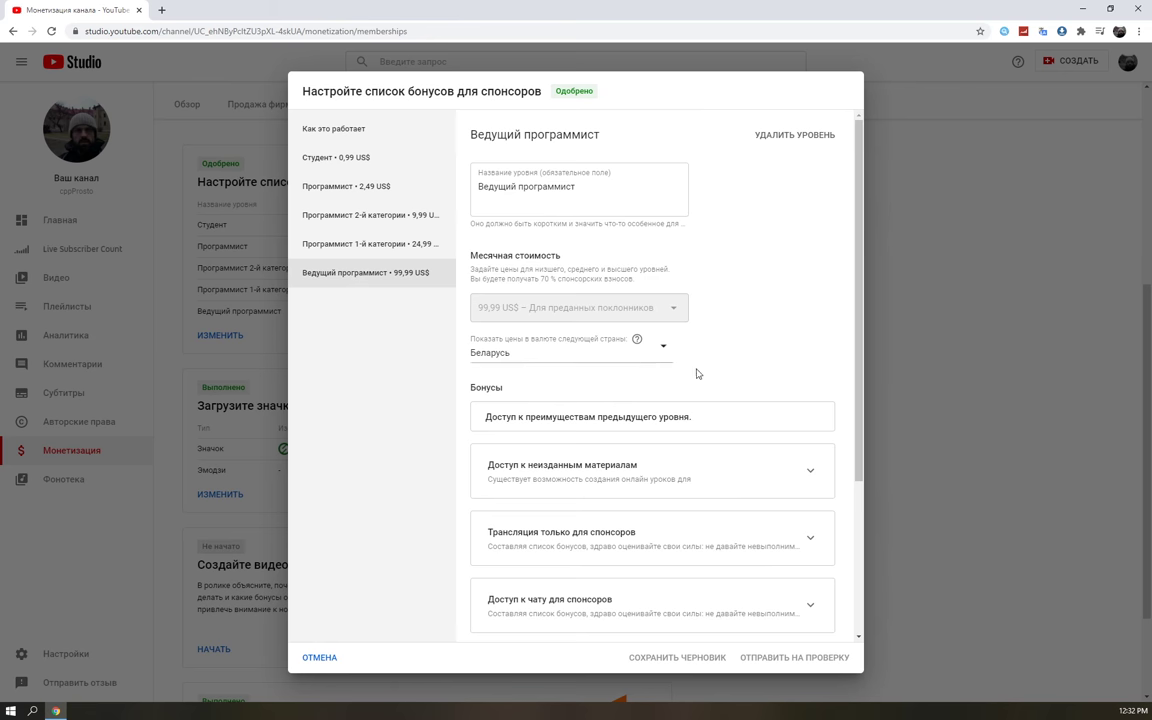
{"action": "scroll", "coordinate": [681, 378], "scroll_direction": "down", "scroll_amount": 3}
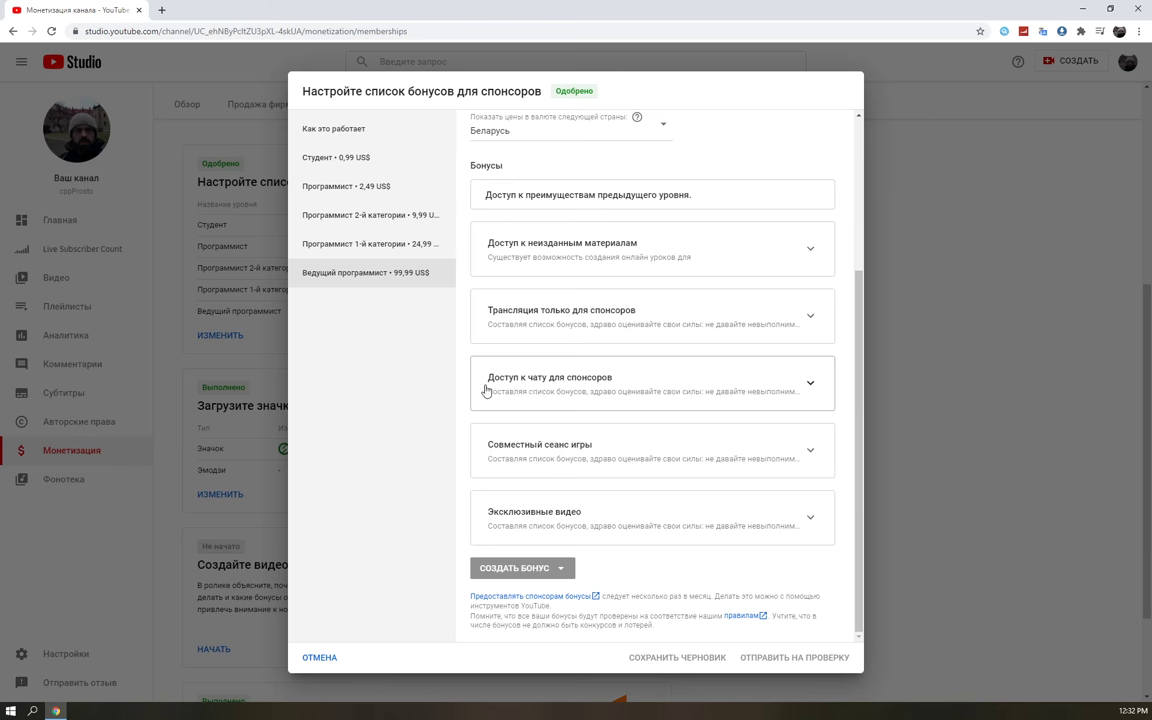
{"action": "left_click", "coordinate": [368, 247]}
{"action": "scroll", "coordinate": [600, 450], "scroll_direction": "down", "scroll_amount": 2}
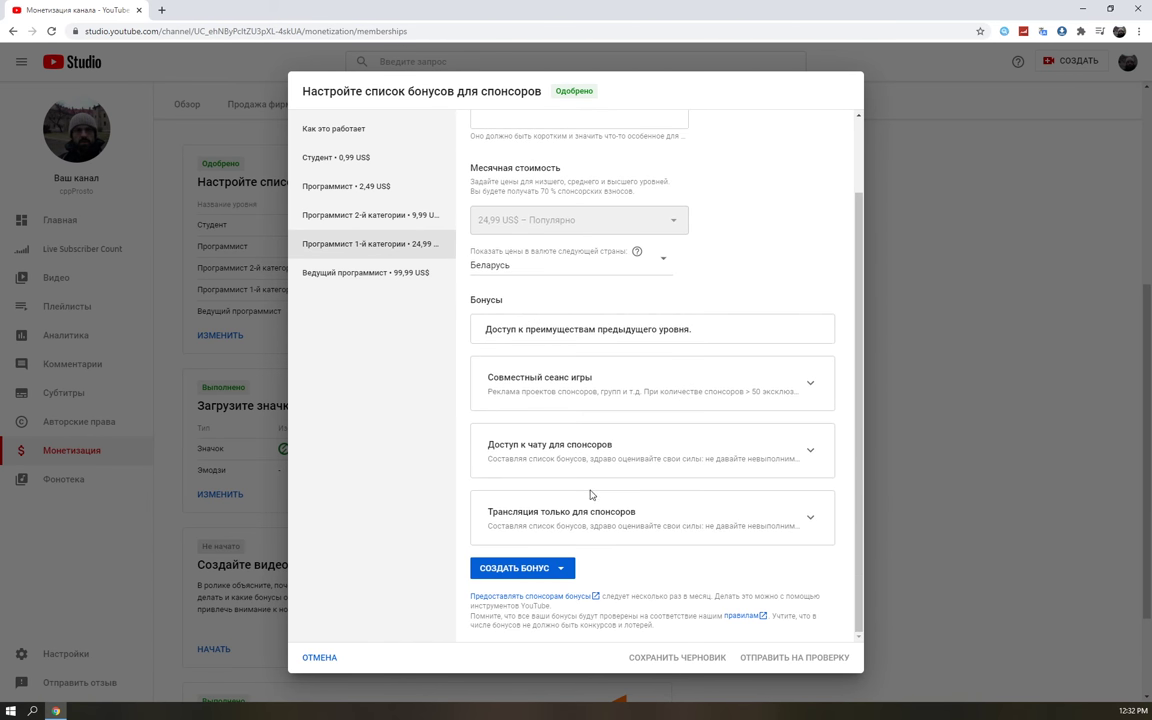
{"action": "left_click", "coordinate": [383, 274]}
{"action": "scroll", "coordinate": [673, 542], "scroll_direction": "down", "scroll_amount": 3}
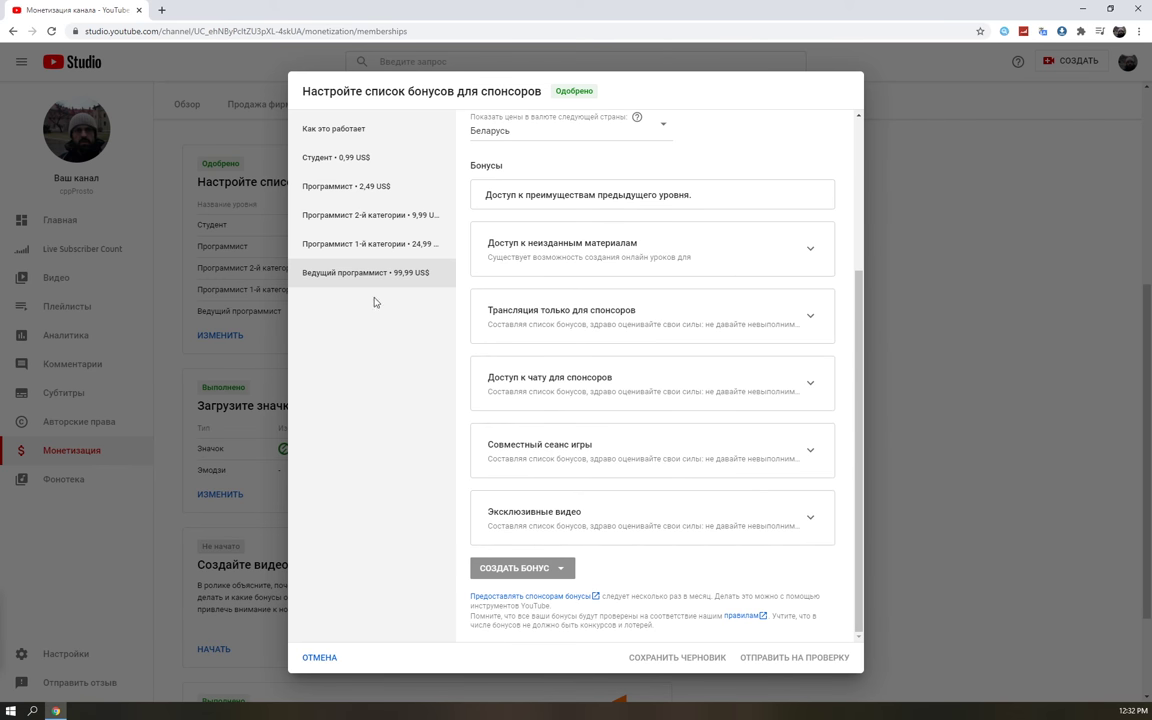
{"action": "left_click", "coordinate": [369, 254]}
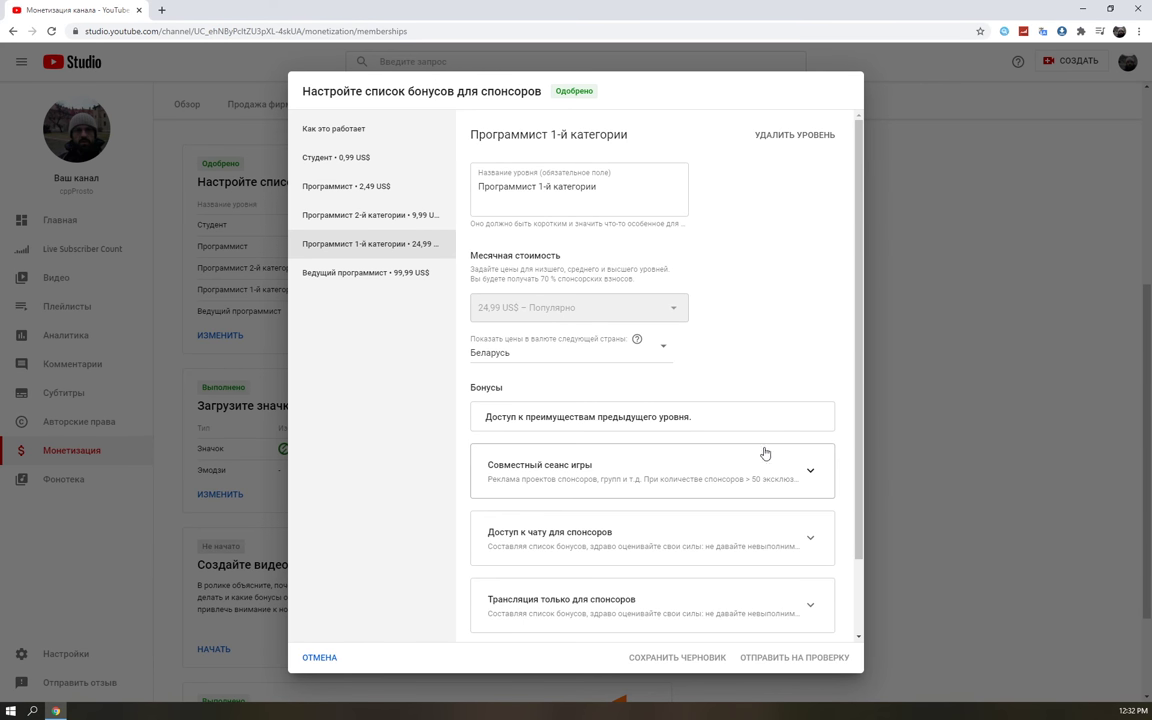
{"action": "left_click", "coordinate": [330, 272]}
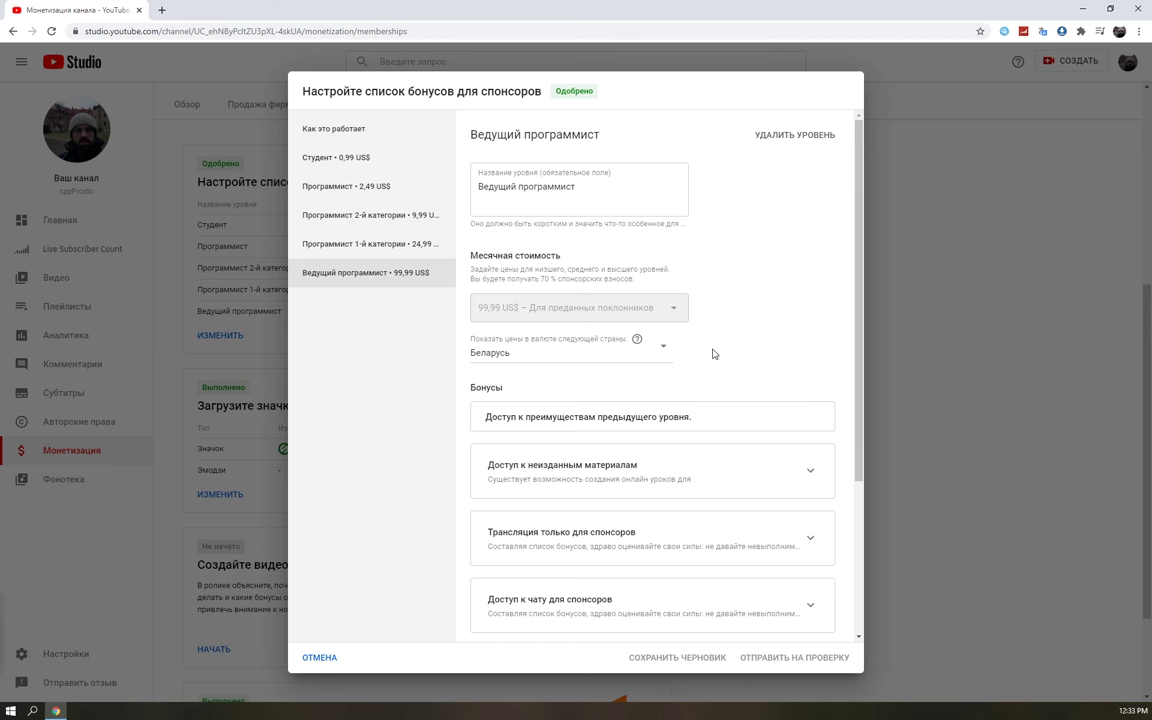
{"action": "scroll", "coordinate": [684, 327], "scroll_direction": "down", "scroll_amount": 2}
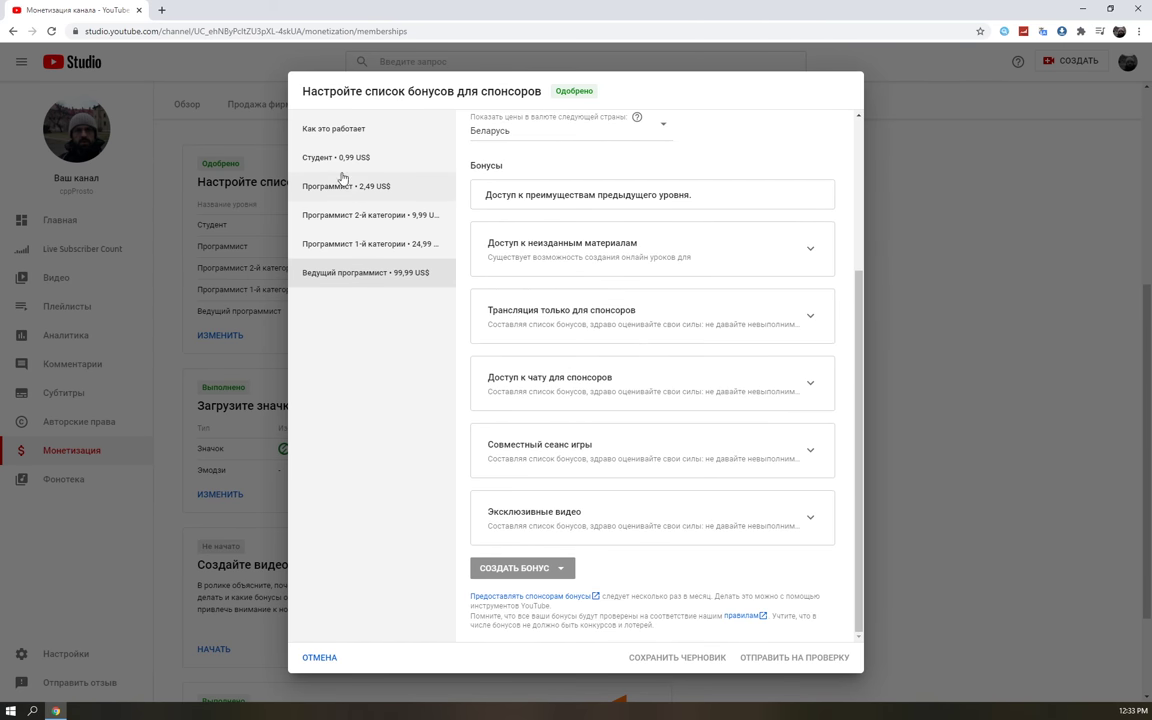
Step: Go through the sponsorship levels from Студент to Ведущий программист and back, comparing their prices and bonuses
{"action": "left_click", "coordinate": [315, 158]}
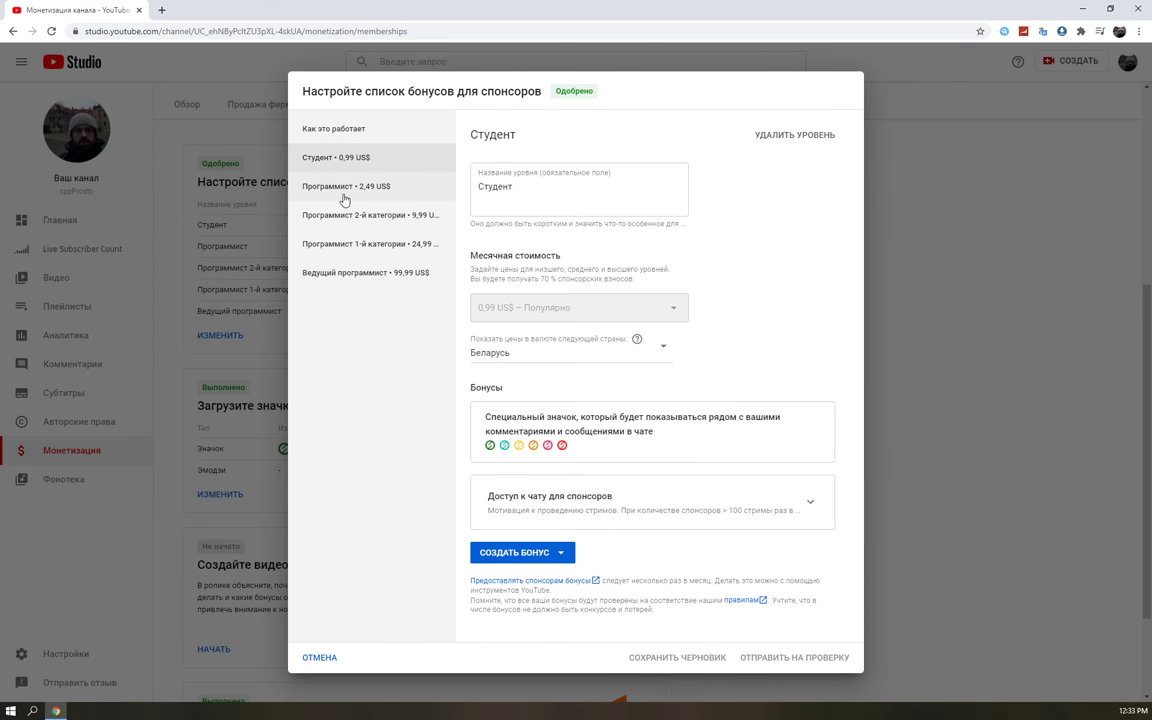
{"action": "left_click", "coordinate": [342, 186]}
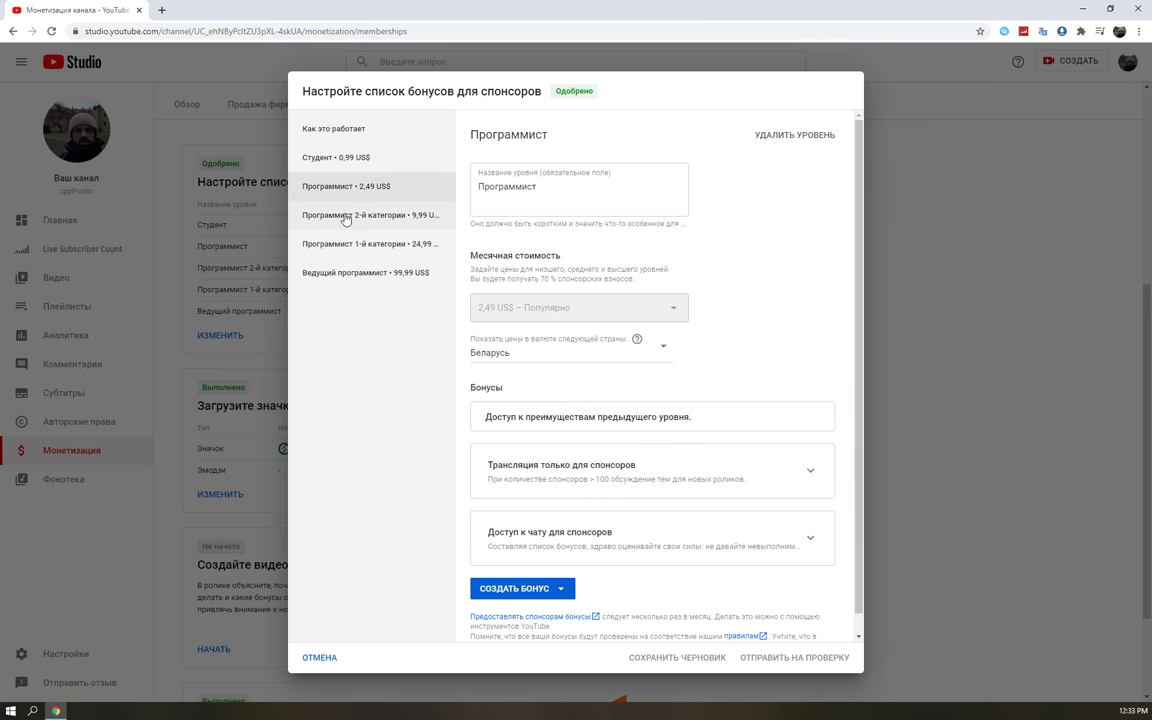
{"action": "left_click", "coordinate": [345, 215]}
{"action": "left_click", "coordinate": [332, 246]}
{"action": "left_click", "coordinate": [345, 270]}
{"action": "left_click", "coordinate": [340, 216]}
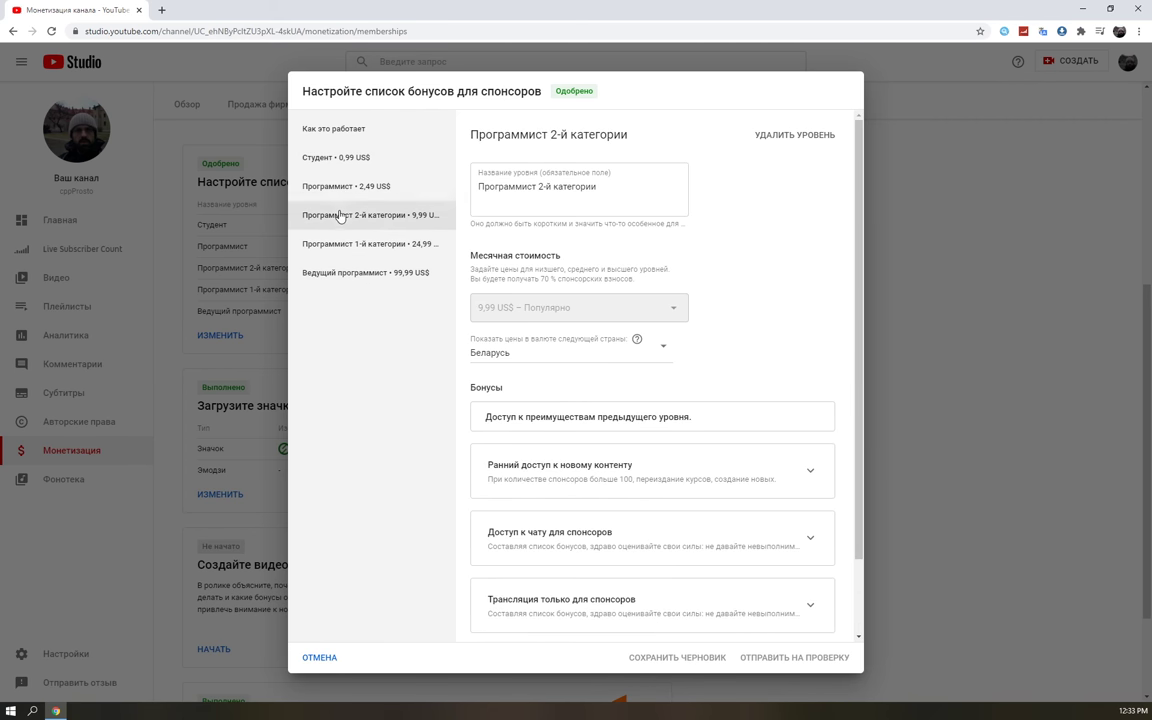
{"action": "left_click", "coordinate": [337, 186]}
{"action": "left_click", "coordinate": [310, 157]}
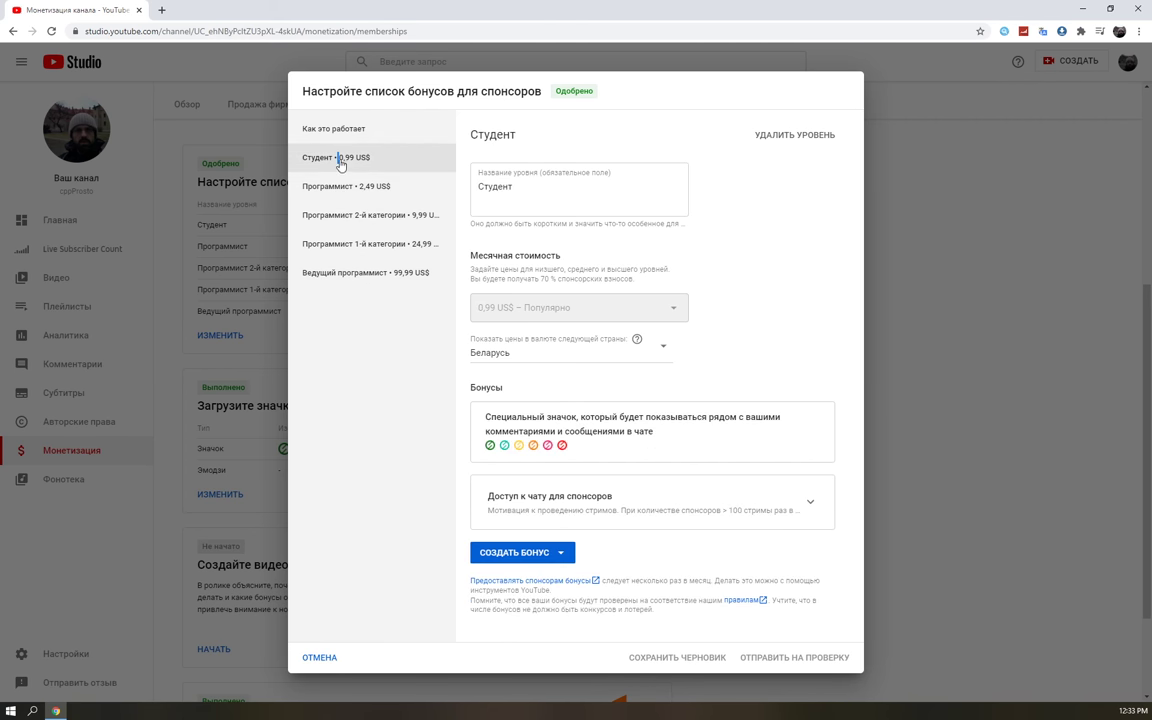
{"action": "left_click", "coordinate": [348, 256]}
{"action": "left_click", "coordinate": [347, 270]}
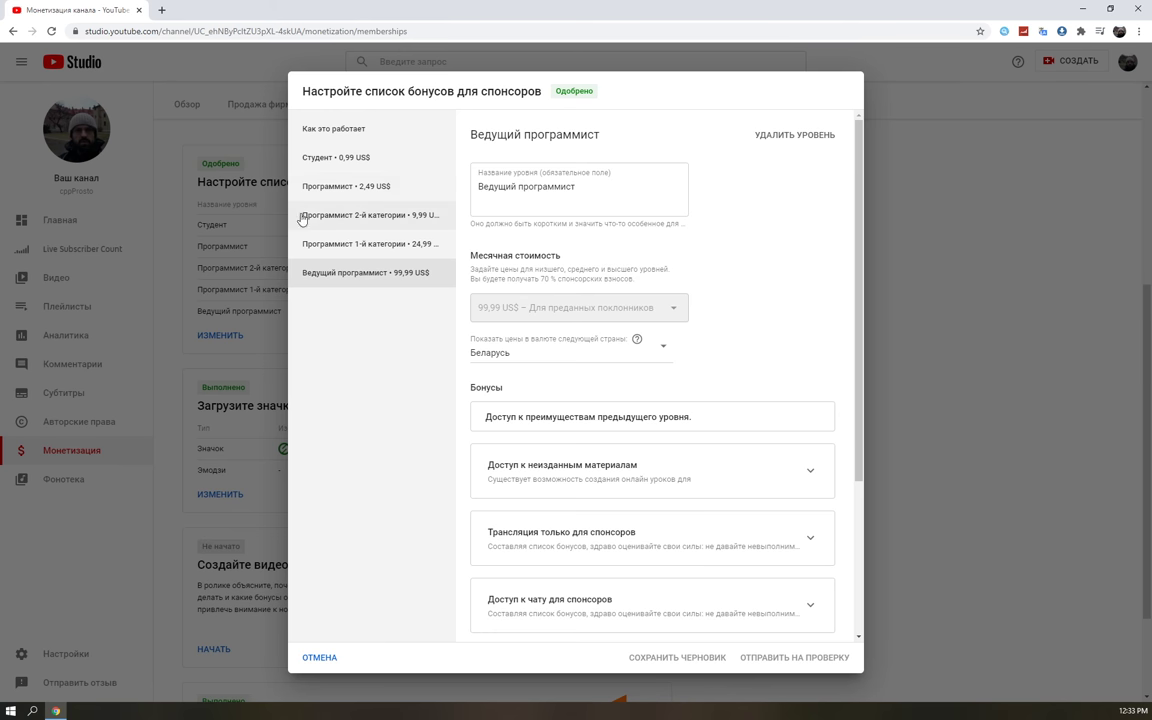
Step: Highlight the note about the share of sponsor fees under the Ведущий программист level's monthly cost
{"action": "mouse_move", "coordinate": [548, 279]}
{"action": "left_mouse_down"}
{"action": "mouse_move", "coordinate": [508, 280]}
{"action": "mouse_move", "coordinate": [556, 278]}
{"action": "left_mouse_up"}
{"action": "left_click", "coordinate": [509, 280]}
{"action": "left_click", "coordinate": [578, 268]}
{"action": "left_click_drag", "start_coordinate": [688, 279], "coordinate": [474, 280]}
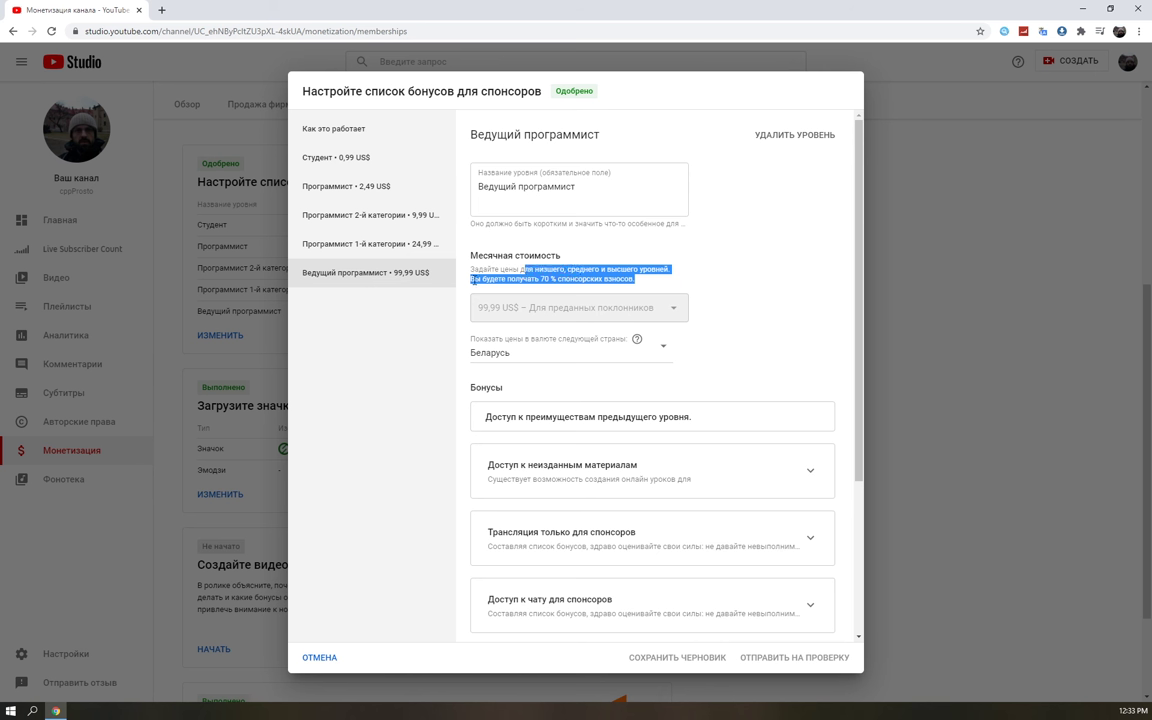
{"action": "left_click", "coordinate": [494, 282]}
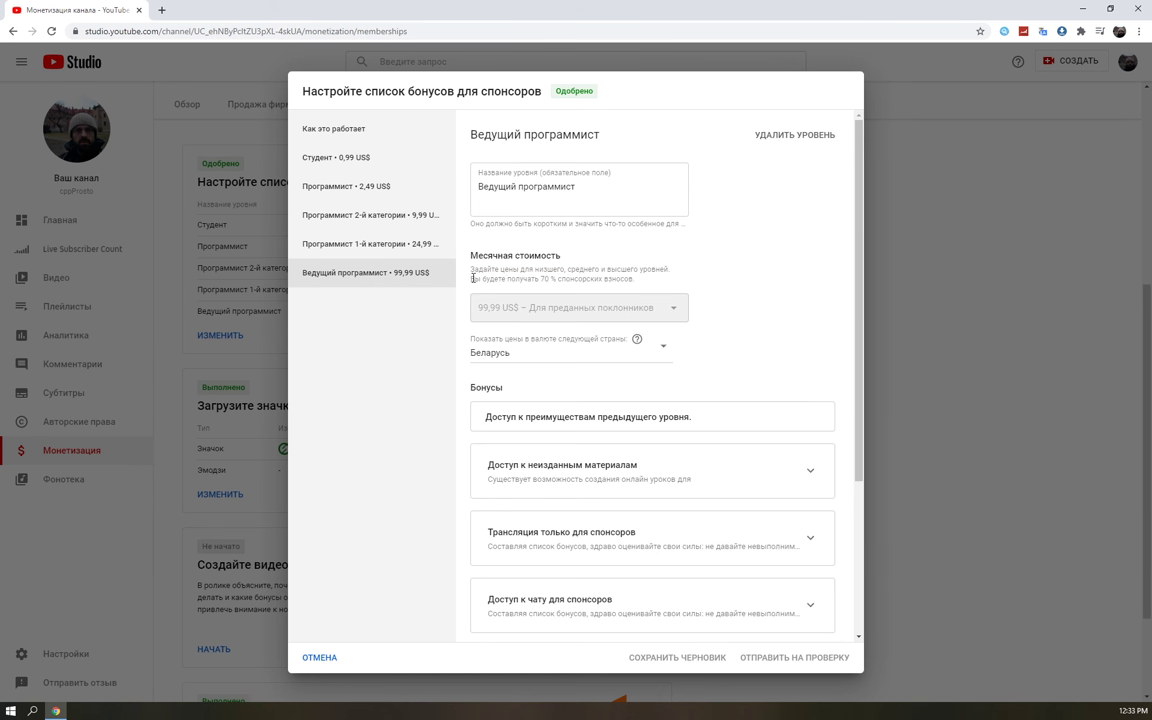
{"action": "left_click_drag", "start_coordinate": [672, 269], "coordinate": [623, 270]}
{"action": "left_click", "coordinate": [606, 272]}
{"action": "left_click_drag", "start_coordinate": [650, 291], "coordinate": [535, 279]}
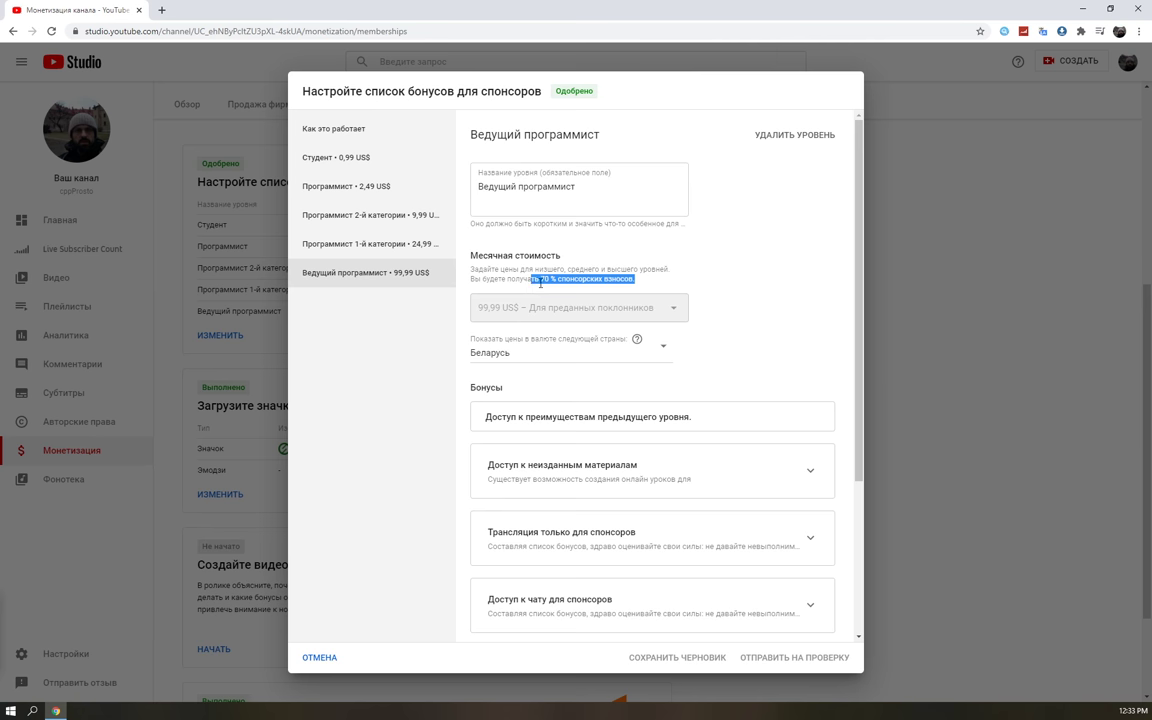
Step: Recheck the bonuses of all five sponsorship levels and close the bonus list without saving
{"action": "left_click", "coordinate": [330, 158]}
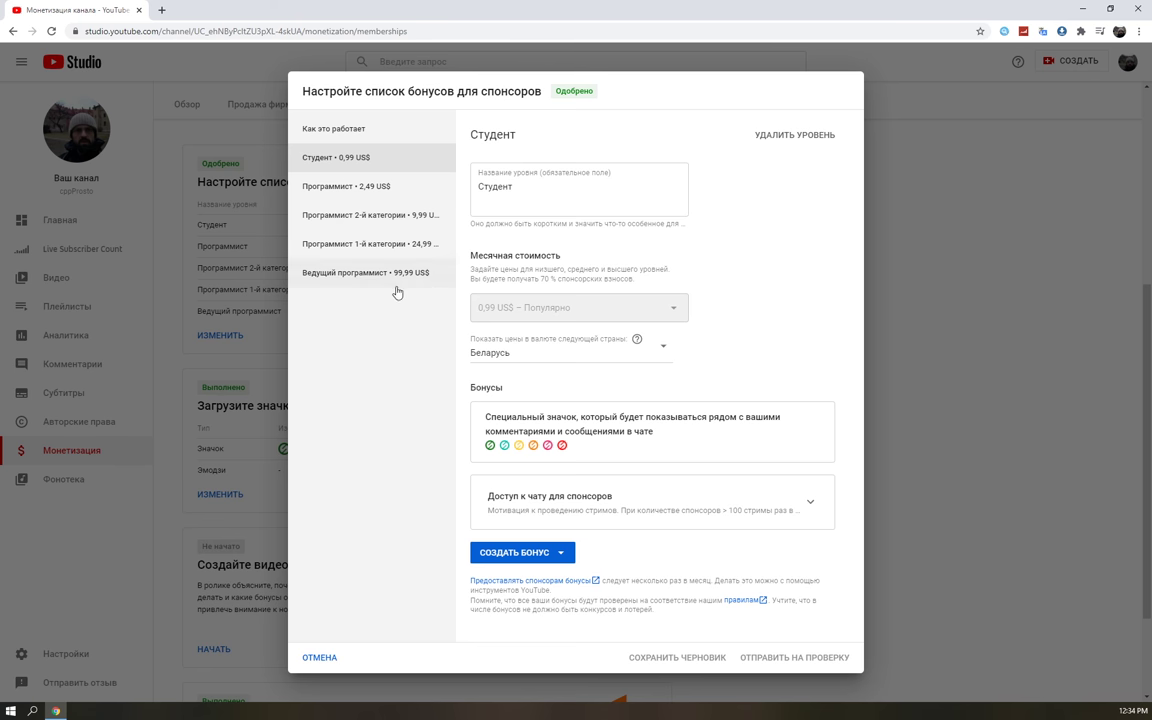
{"action": "left_click", "coordinate": [362, 276]}
{"action": "scroll", "coordinate": [724, 354], "scroll_direction": "down", "scroll_amount": 2}
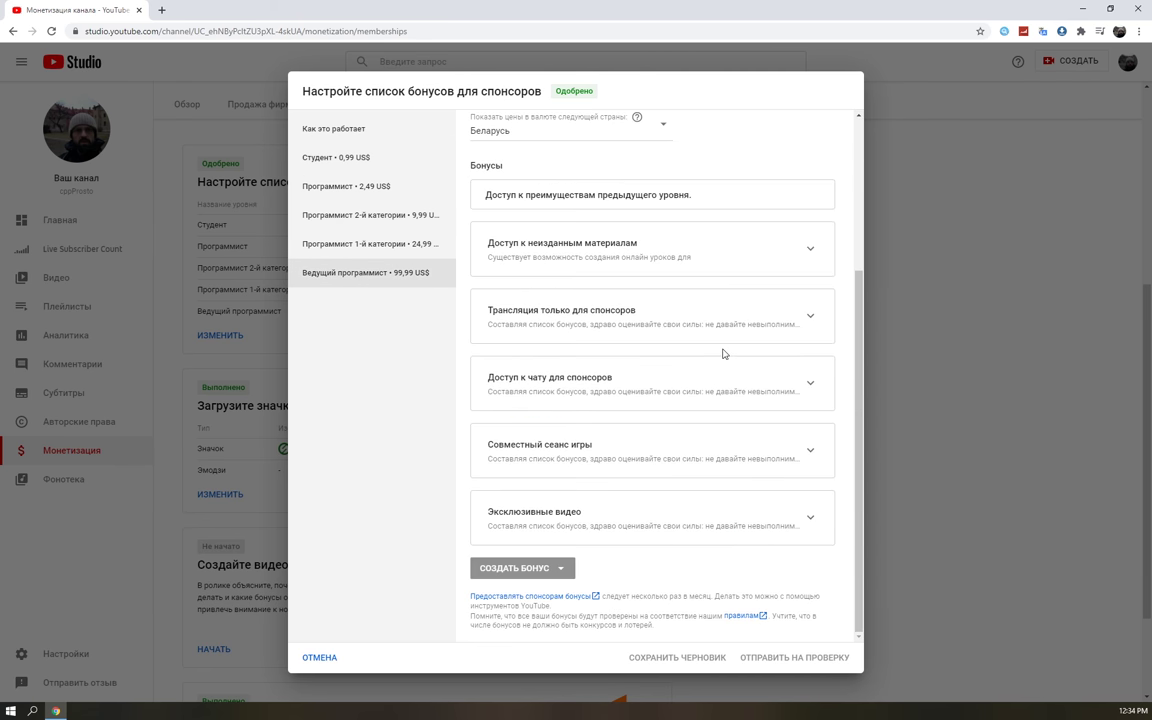
{"action": "left_click", "coordinate": [345, 244]}
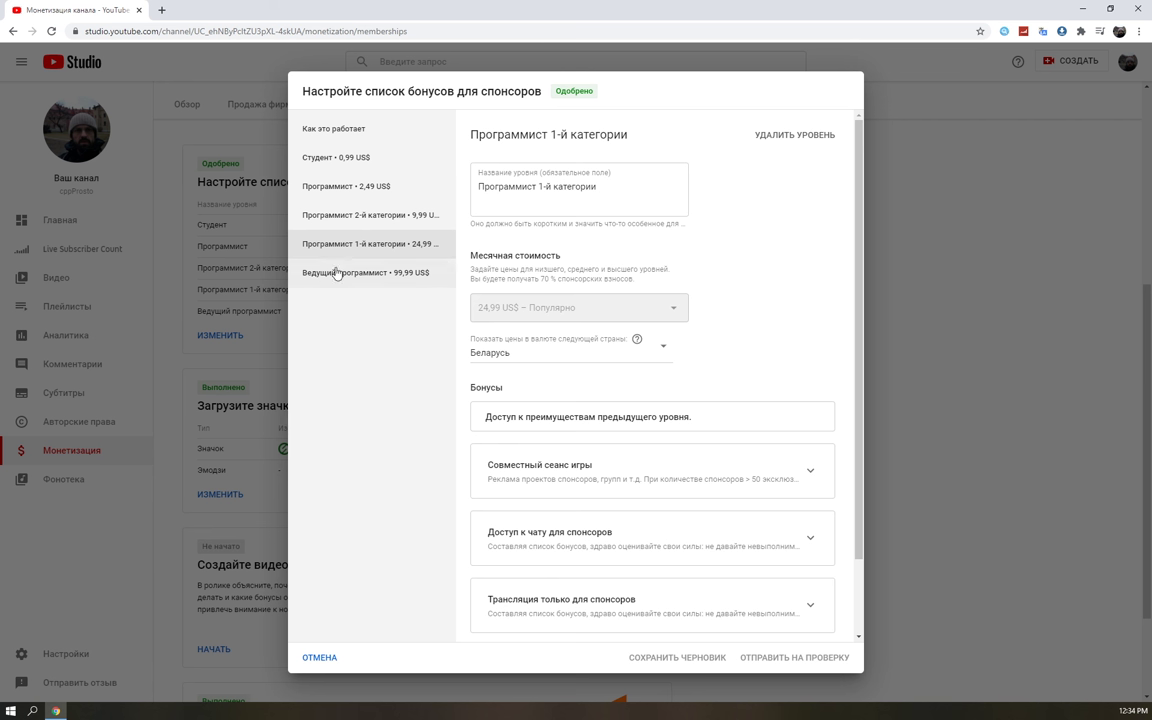
{"action": "left_click", "coordinate": [373, 216]}
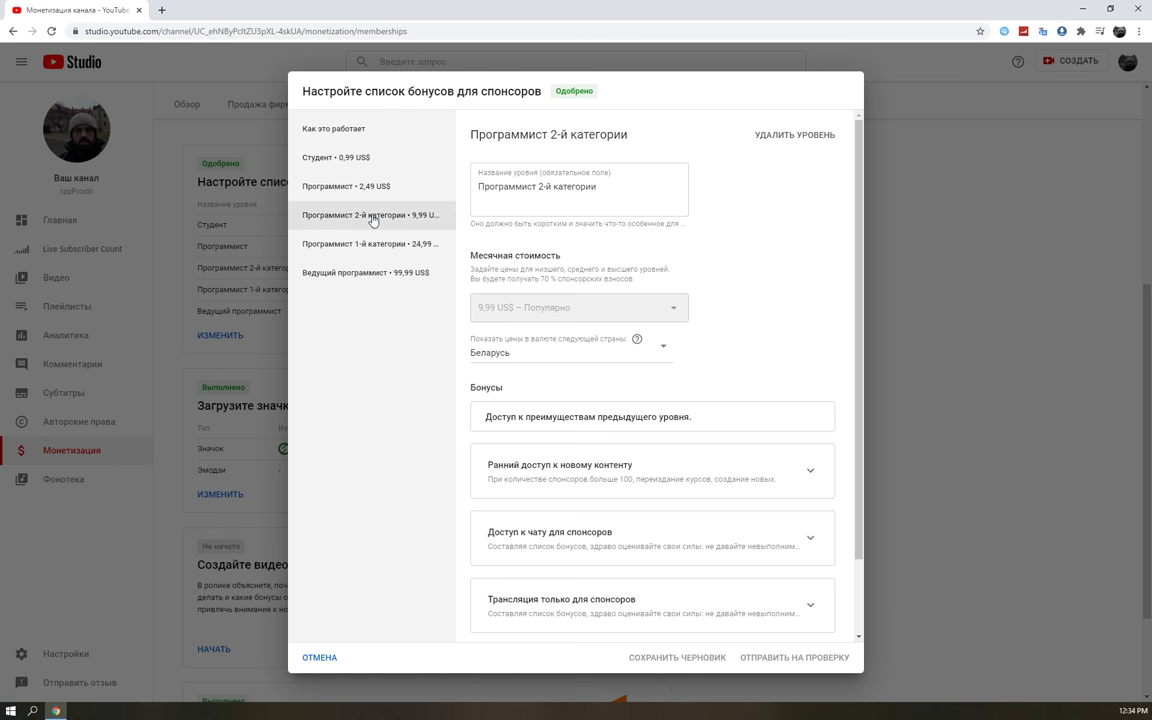
{"action": "left_click", "coordinate": [350, 160]}
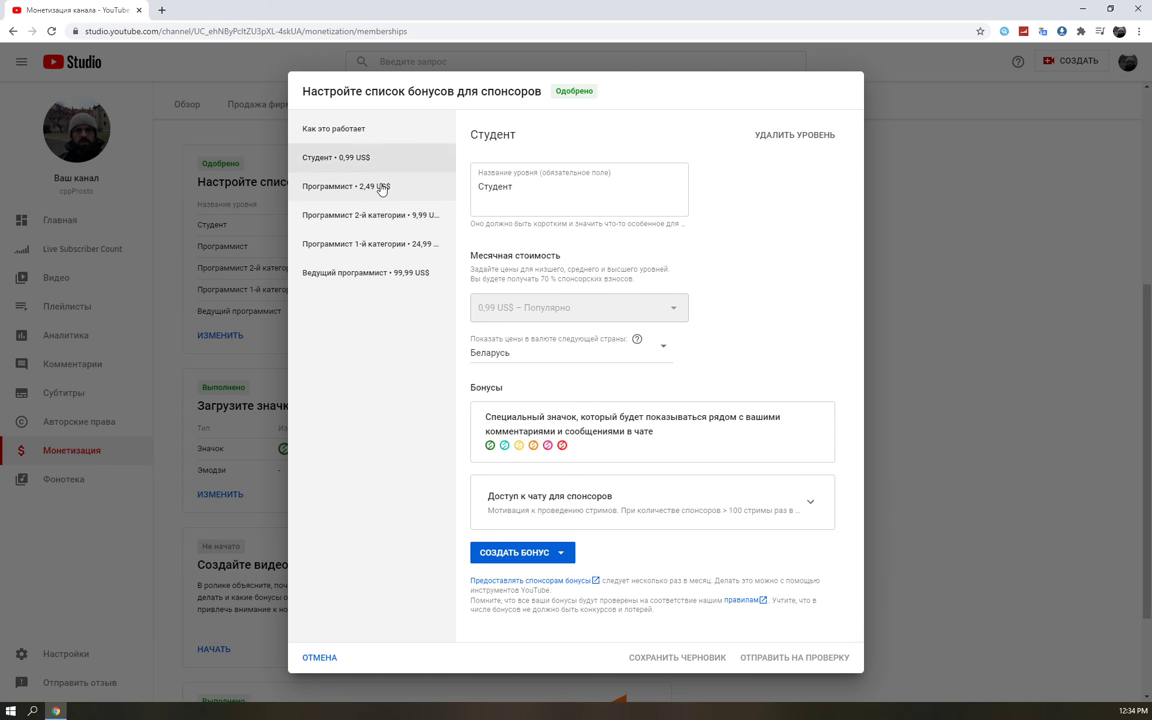
{"action": "left_click", "coordinate": [380, 188]}
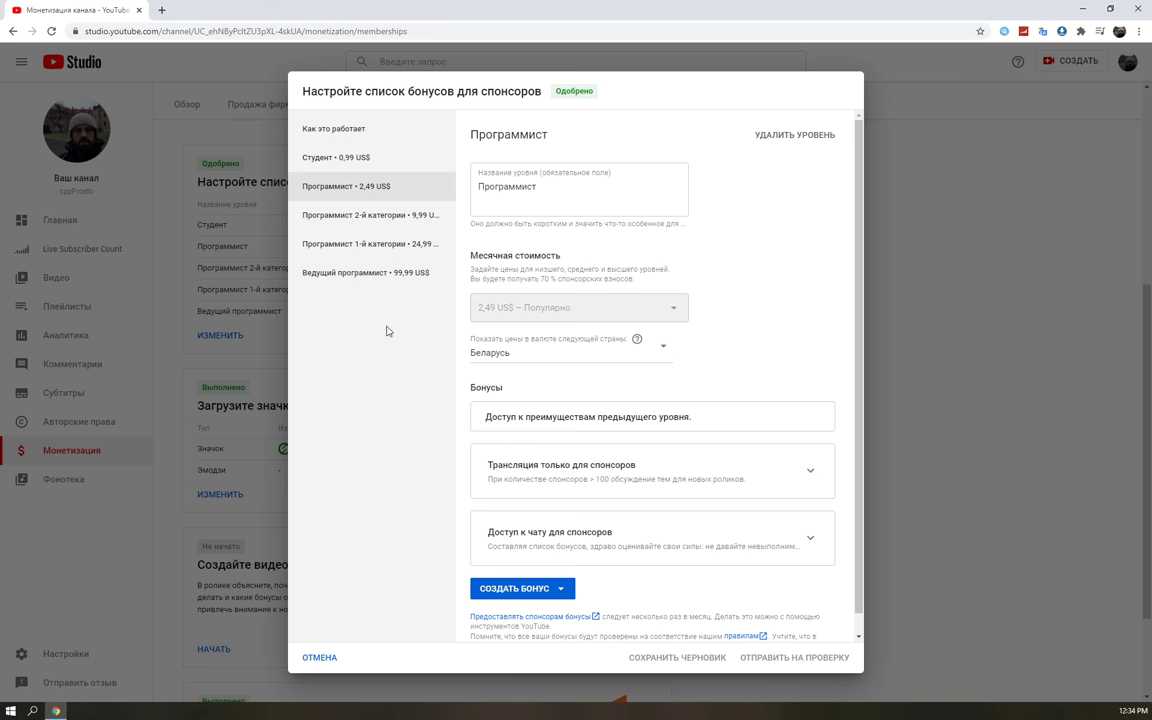
{"action": "left_click", "coordinate": [318, 657]}
Step: Examine the description in the Создайте видеоанонс section of the sponsorship page, highlighting its text
{"action": "scroll", "coordinate": [500, 460], "scroll_direction": "down", "scroll_amount": 2}
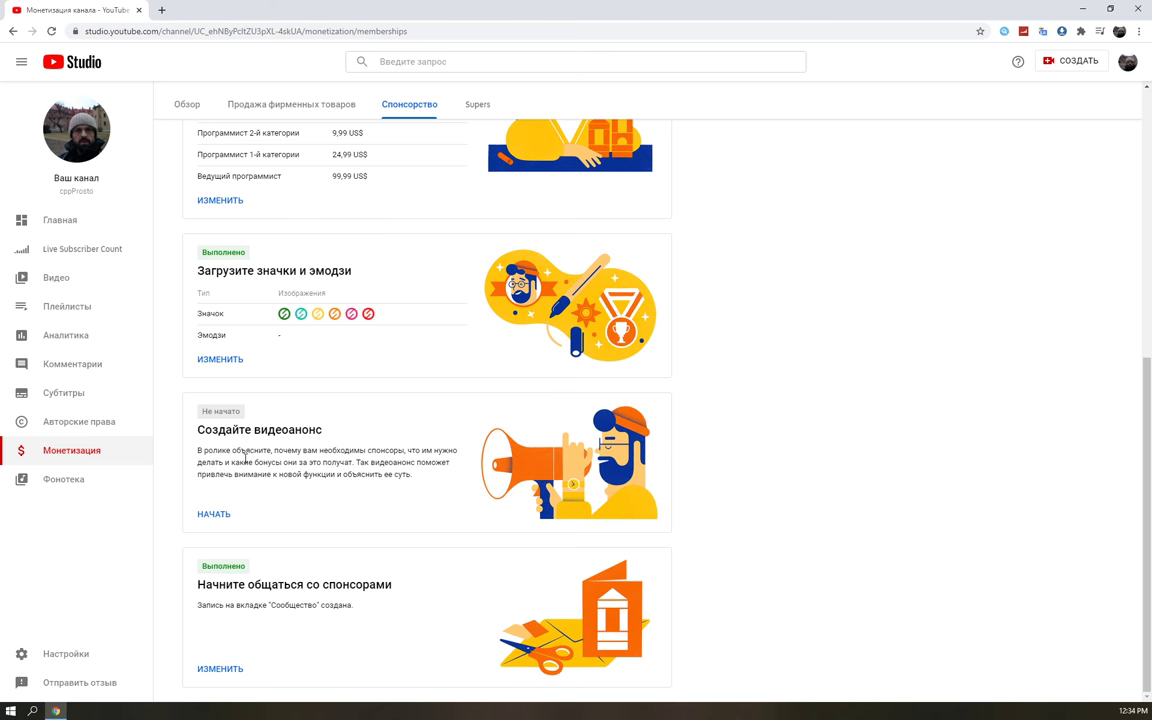
{"action": "left_click_drag", "start_coordinate": [196, 450], "coordinate": [216, 429]}
{"action": "left_click", "coordinate": [330, 466]}
{"action": "scroll", "coordinate": [262, 432], "scroll_direction": "up", "scroll_amount": 6}
{"action": "scroll", "coordinate": [288, 452], "scroll_direction": "down", "scroll_amount": 6}
{"action": "left_click_drag", "start_coordinate": [429, 478], "coordinate": [224, 430]}
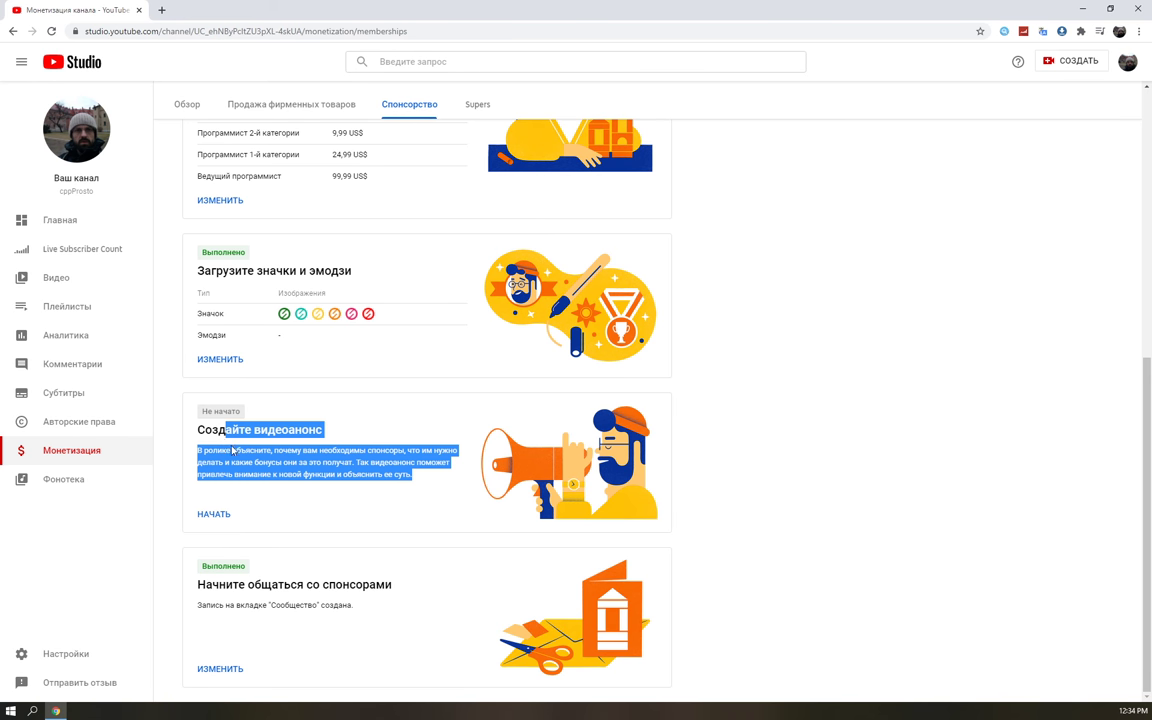
{"action": "left_click", "coordinate": [347, 430]}
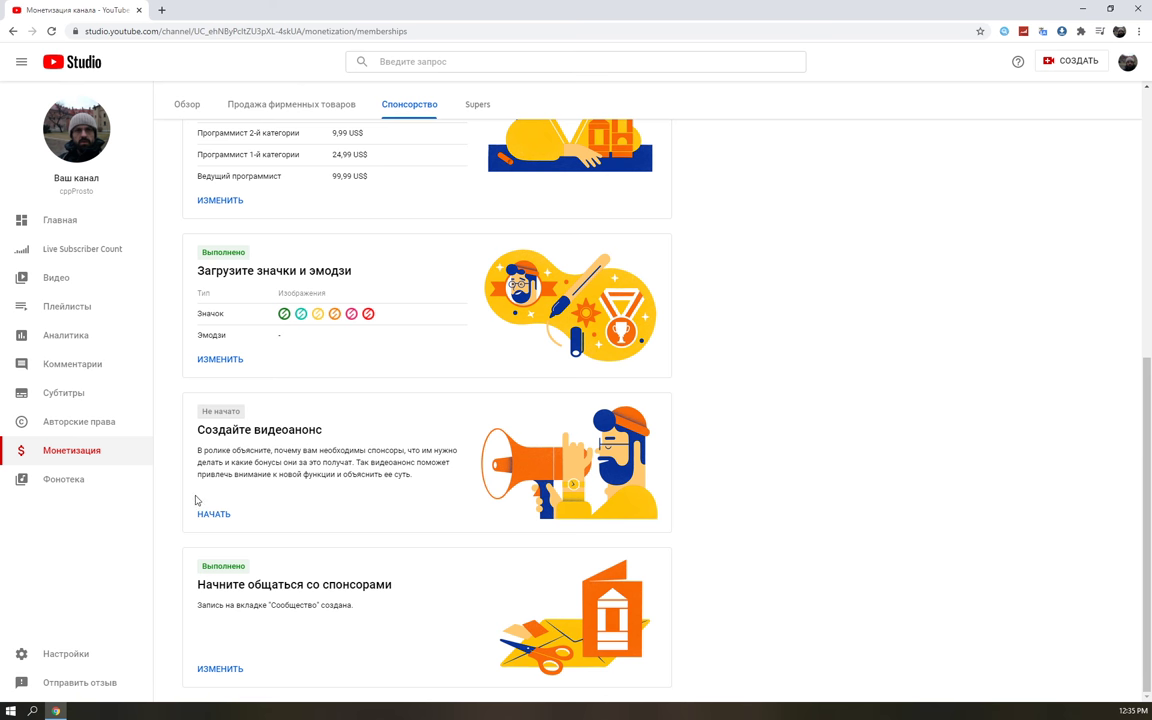
{"action": "left_click_drag", "start_coordinate": [414, 476], "coordinate": [326, 465]}
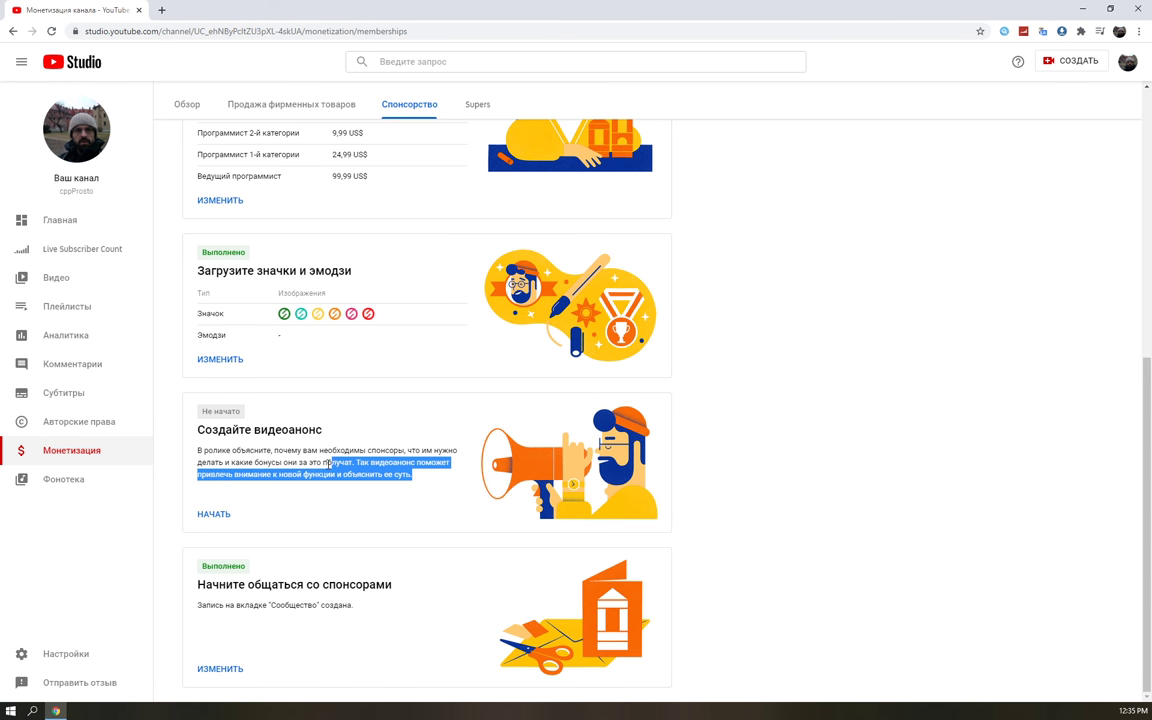
{"action": "left_click", "coordinate": [290, 465]}
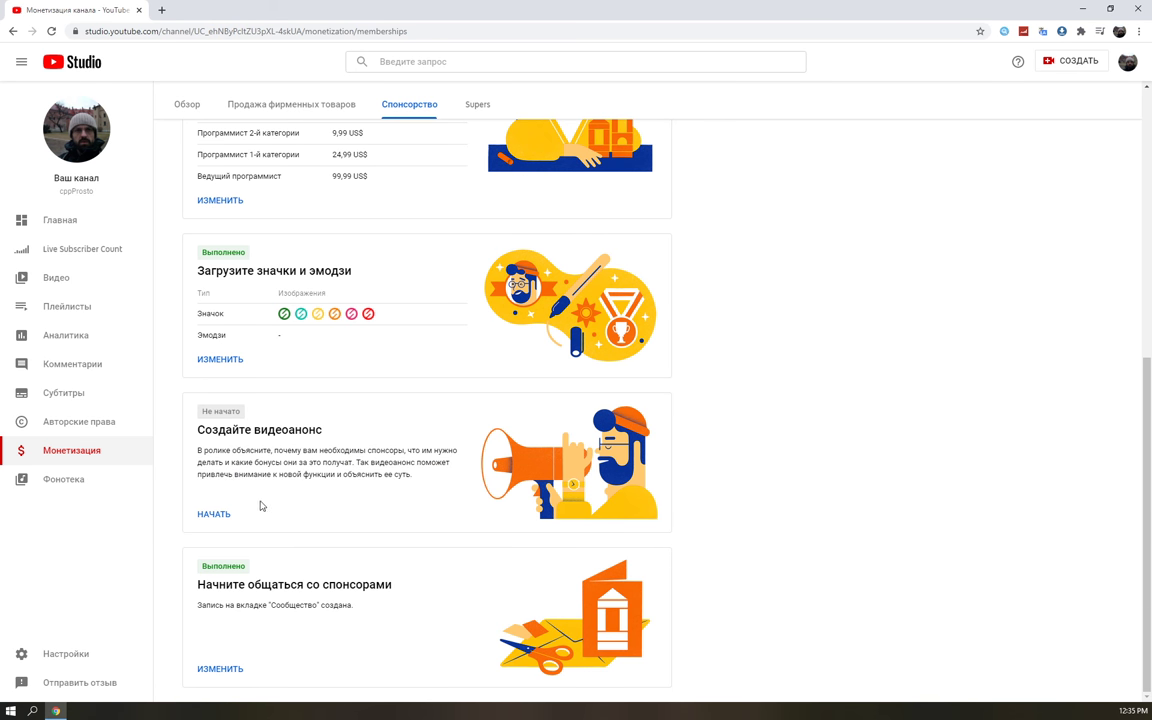